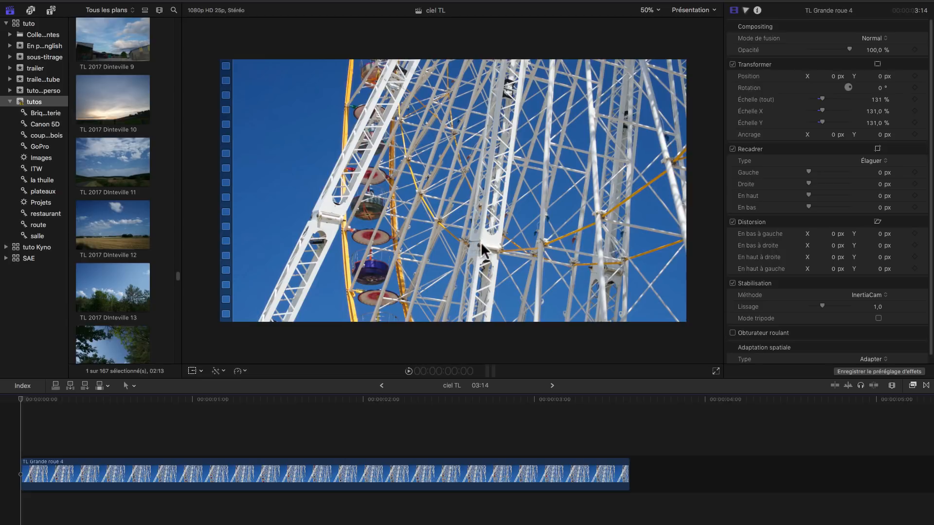
- Play the TL Grande roue 4 clip from its start and apply the Incrustateur keying effect to it
click(22, 397)
key(space)
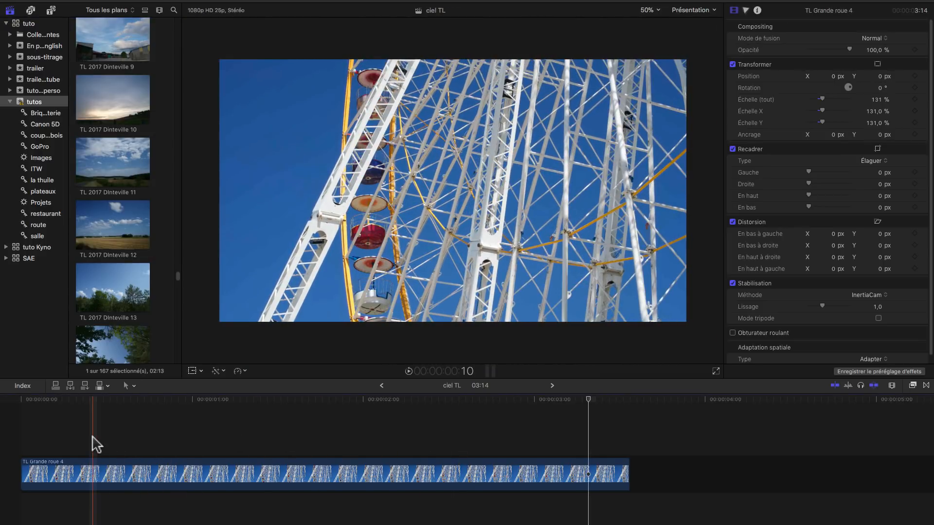
click(200, 479)
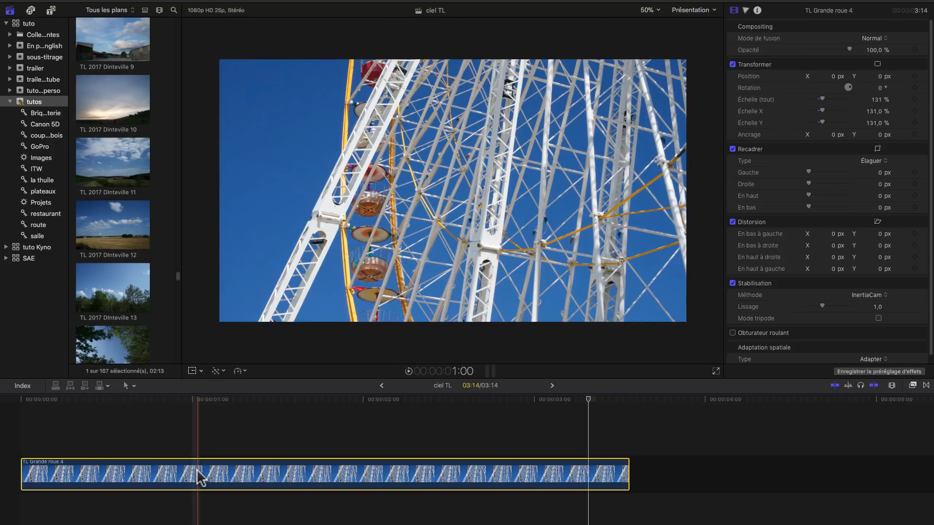
click(912, 386)
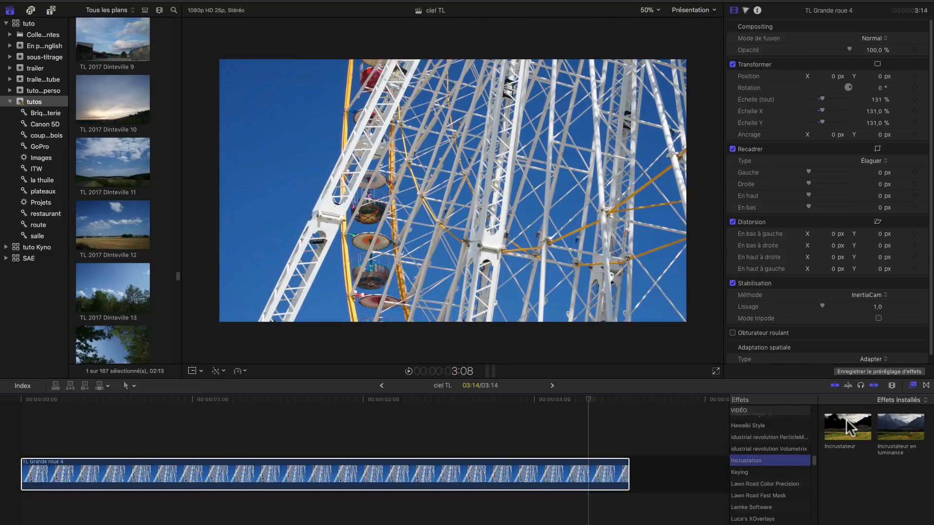
drag(847, 424, 340, 468)
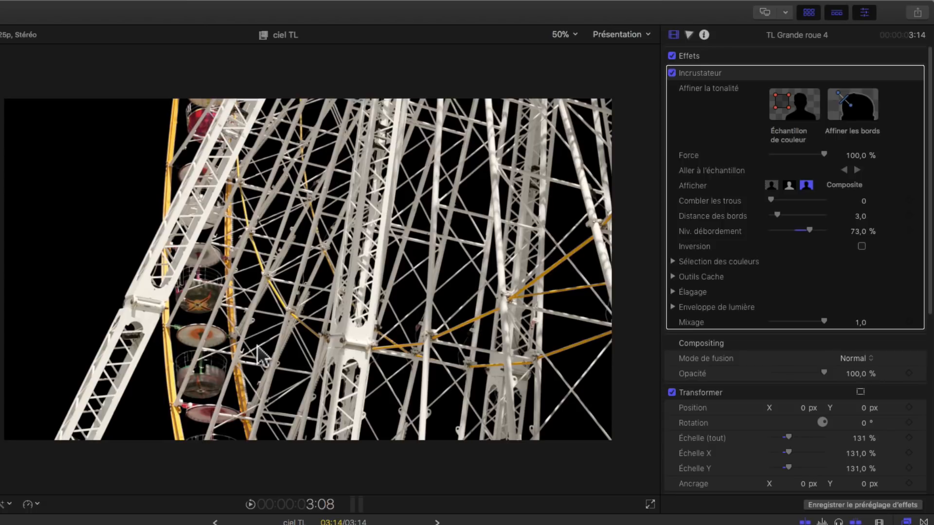
- Set the keyer's Force to 27,73 %, Niv. débordement to 60,77 % and Combler les trous to 3,03
drag(809, 230, 812, 230)
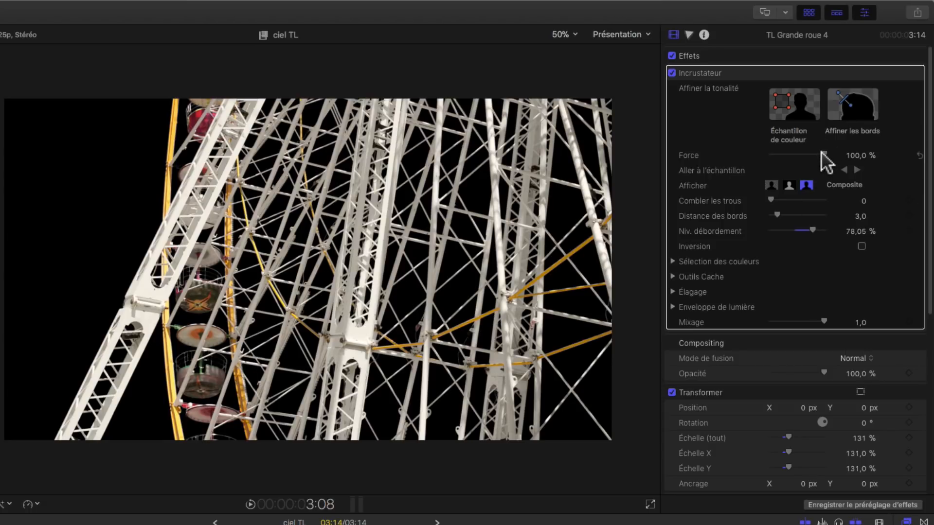
drag(823, 155, 783, 156)
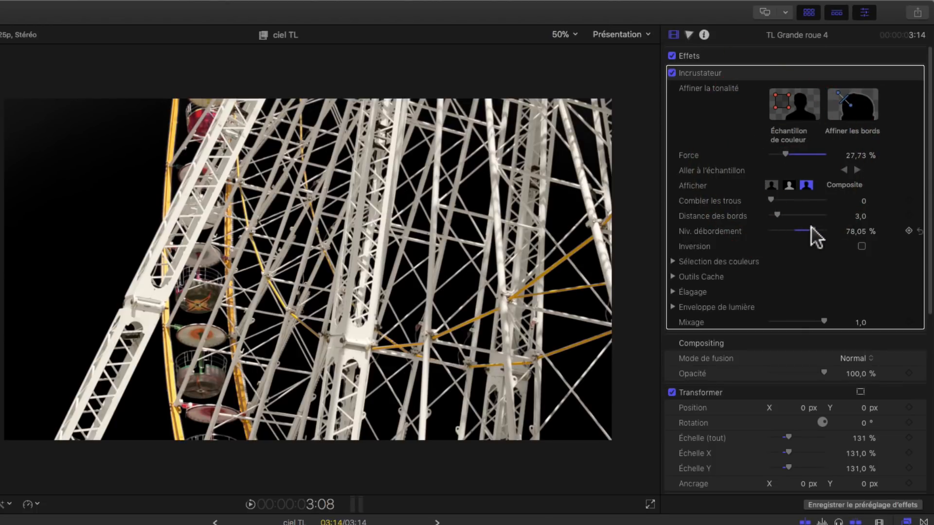
drag(811, 229, 786, 203)
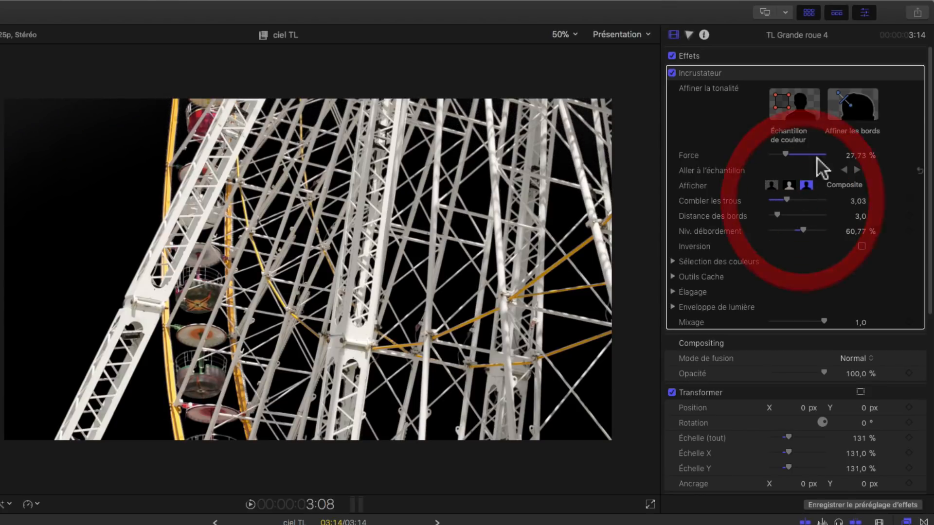
- Sample the keyed colour in three small sky areas of the image: upper left, lower right and lower left
click(784, 106)
drag(38, 120, 60, 140)
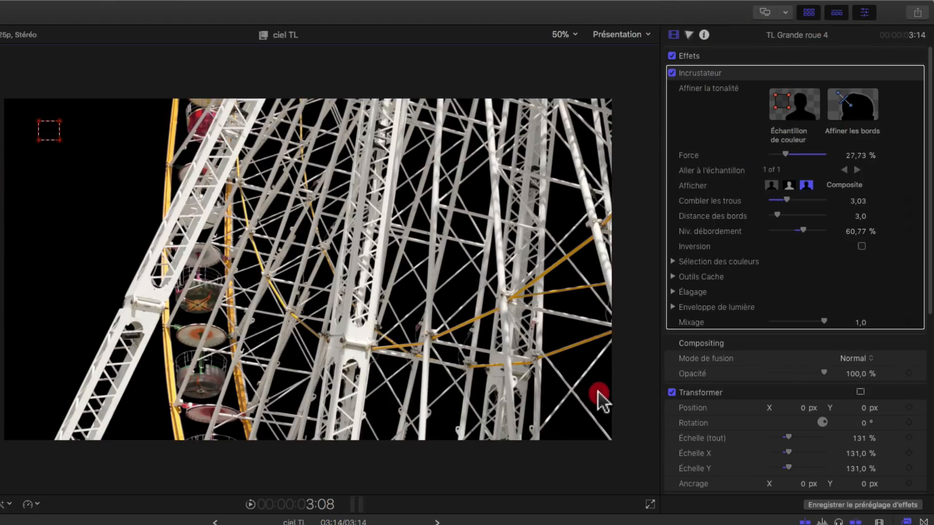
click(797, 105)
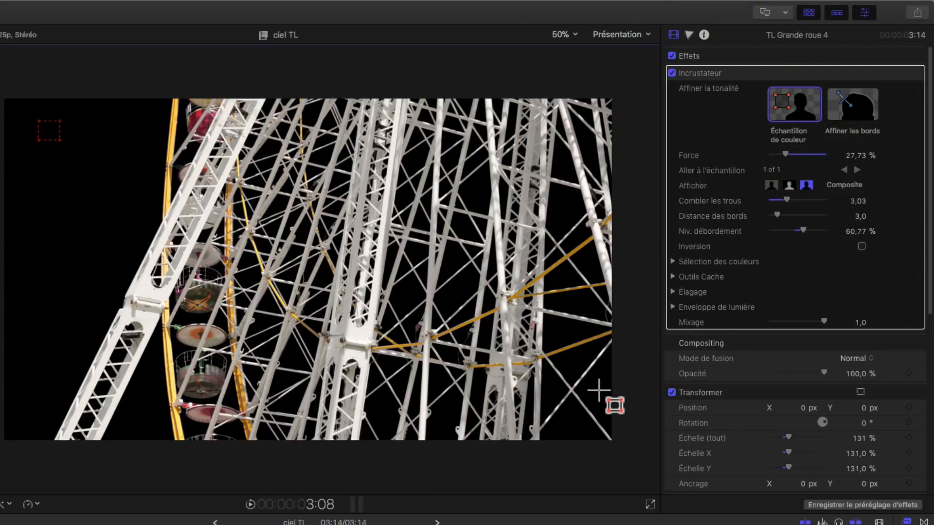
drag(591, 388, 601, 397)
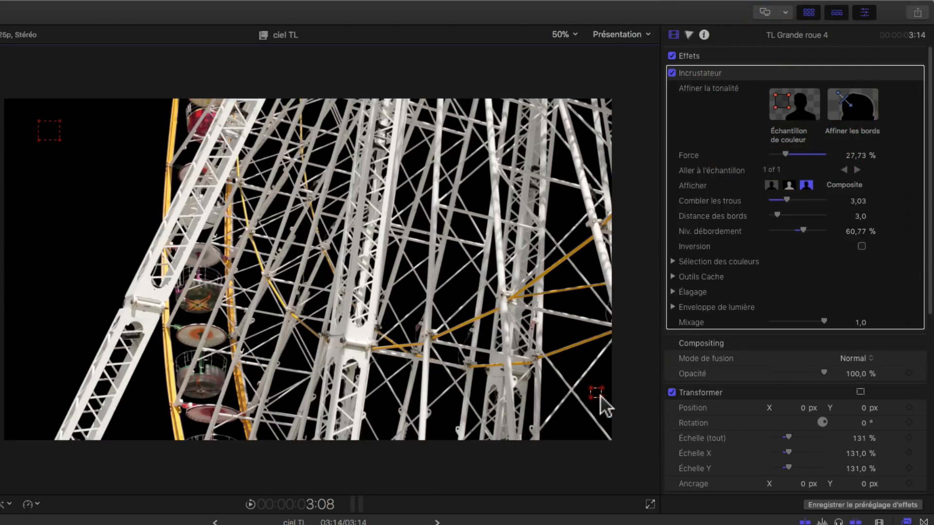
click(784, 106)
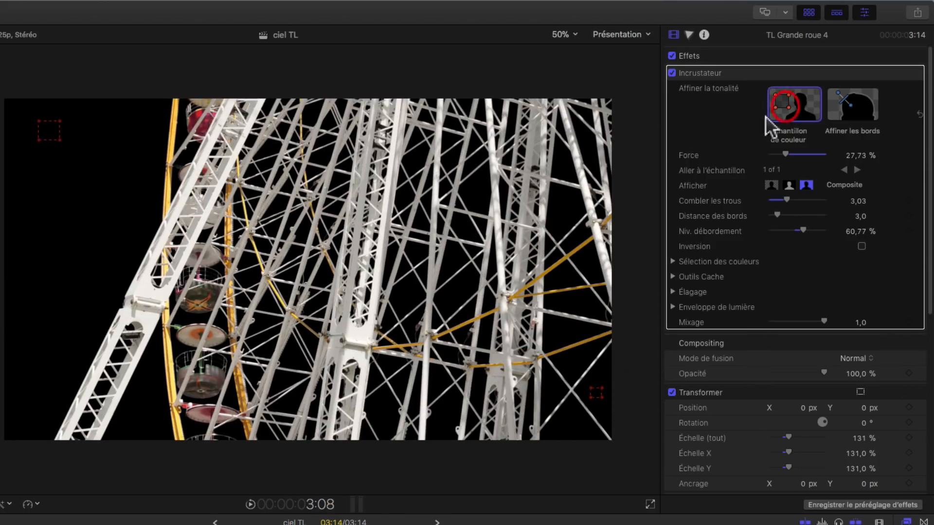
drag(30, 364, 42, 381)
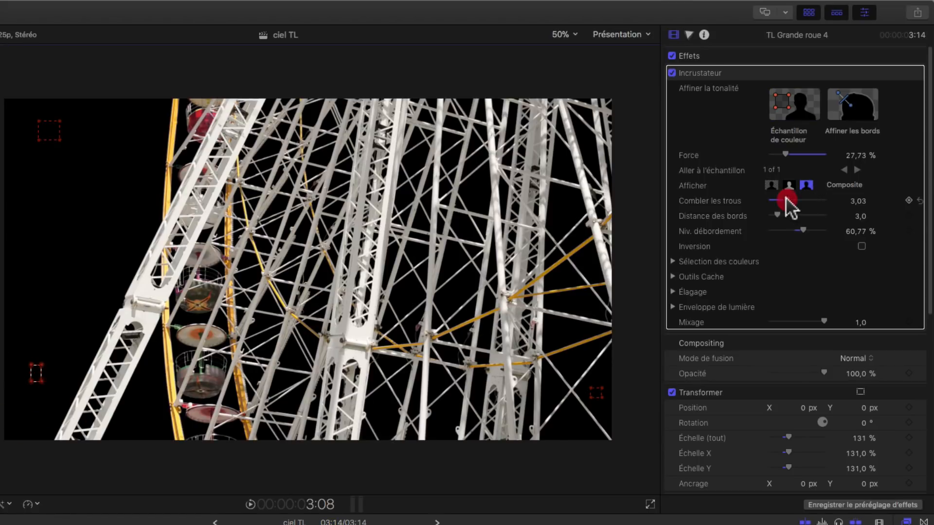
- Set the keyer's Combler les trous to 2,03 and Niv. débordement to 66,96 %
drag(786, 197, 804, 225)
click(797, 224)
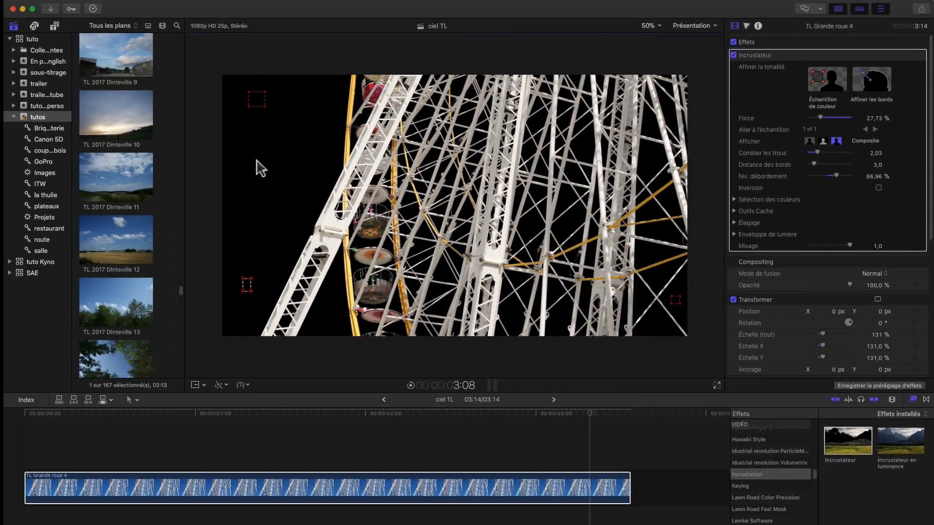
- Connect the TL 2017 DInteville 11 sky clip over the full 3:14 of the Ferris wheel clip and place it beneath that clip
click(107, 191)
click(188, 479)
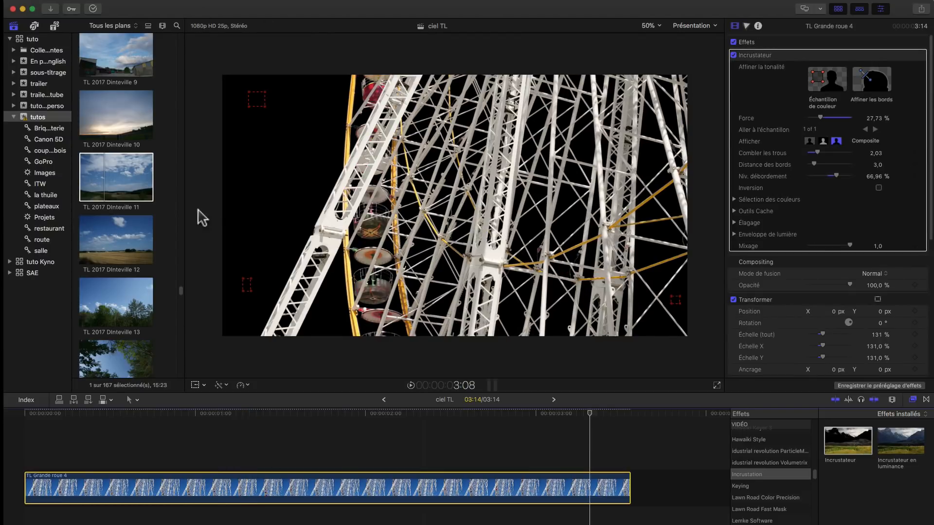
click(100, 177)
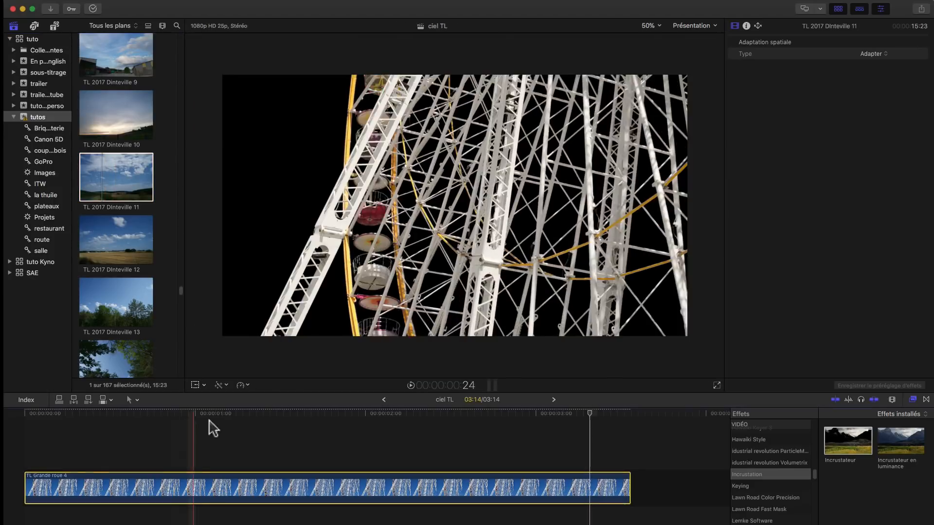
click(239, 481)
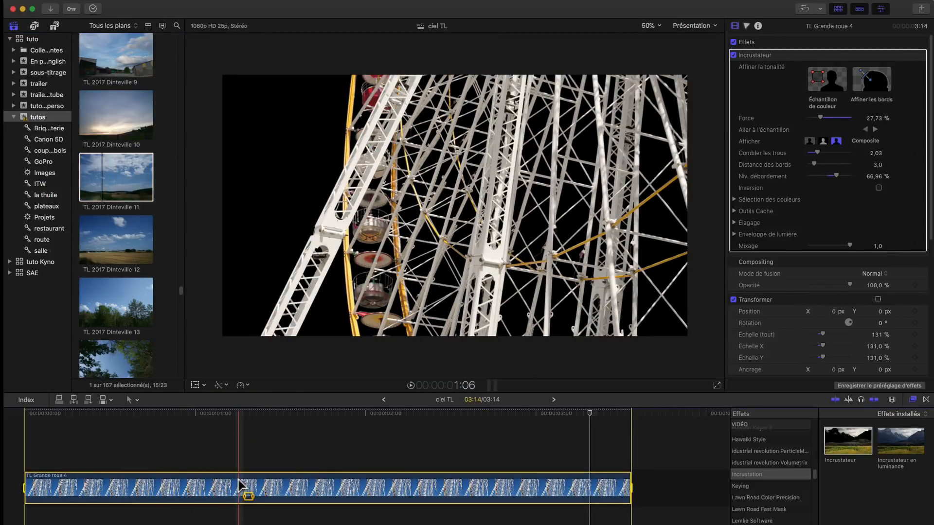
click(97, 187)
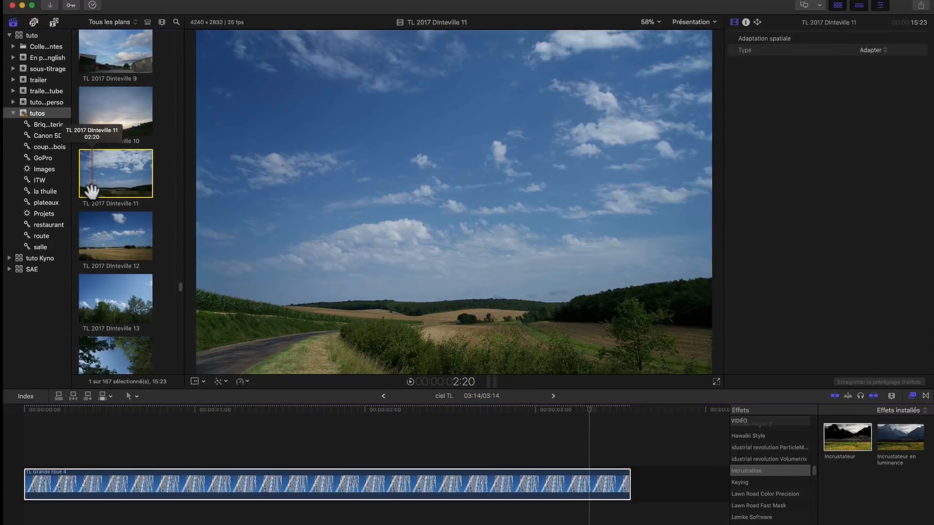
key(q)
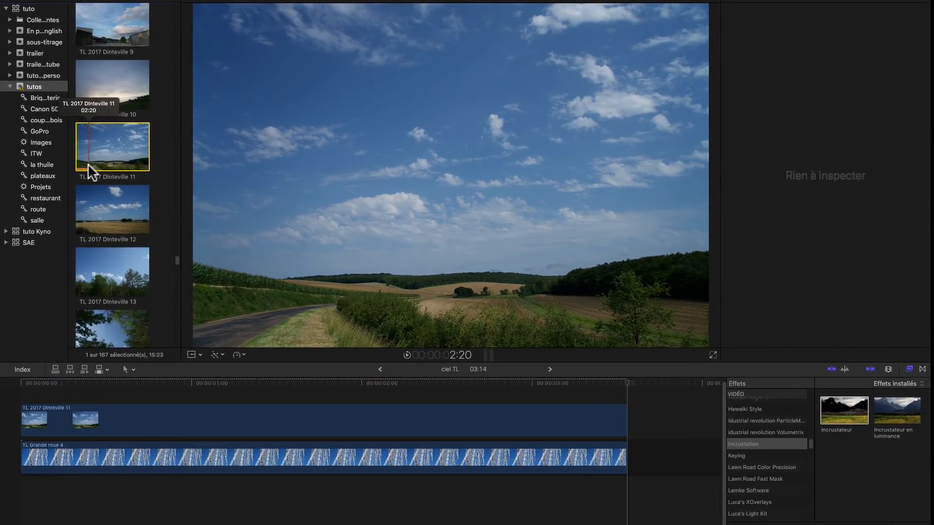
drag(214, 417, 221, 504)
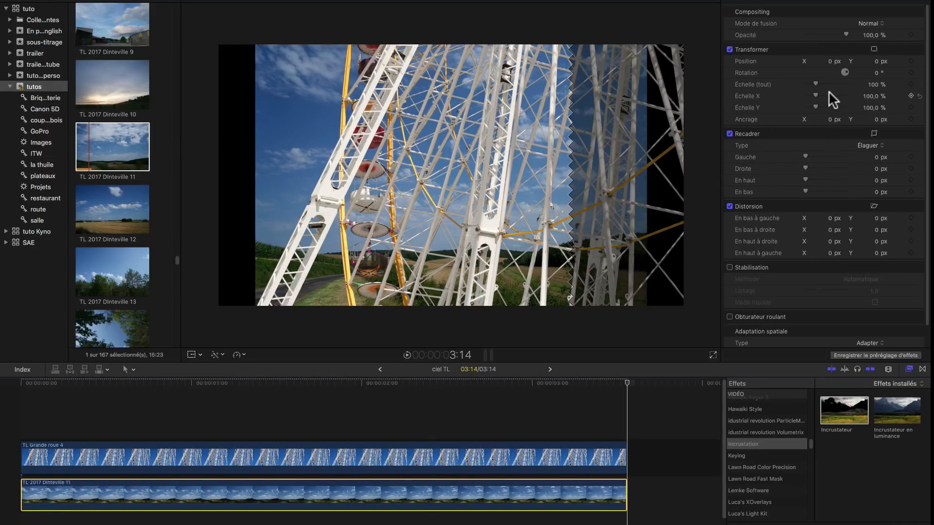
- Scale the sky clip to 155 % and set its Y position to -180 px
drag(814, 82, 819, 83)
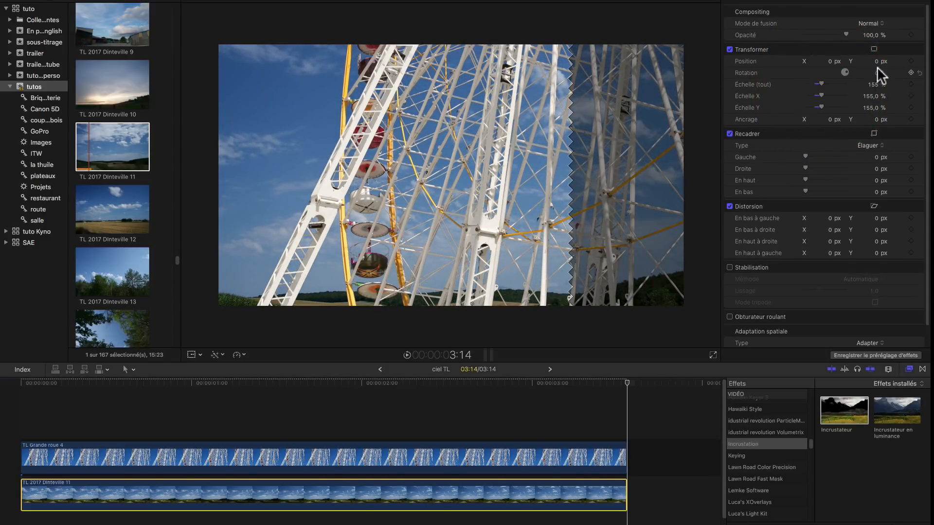
drag(877, 61, 877, 124)
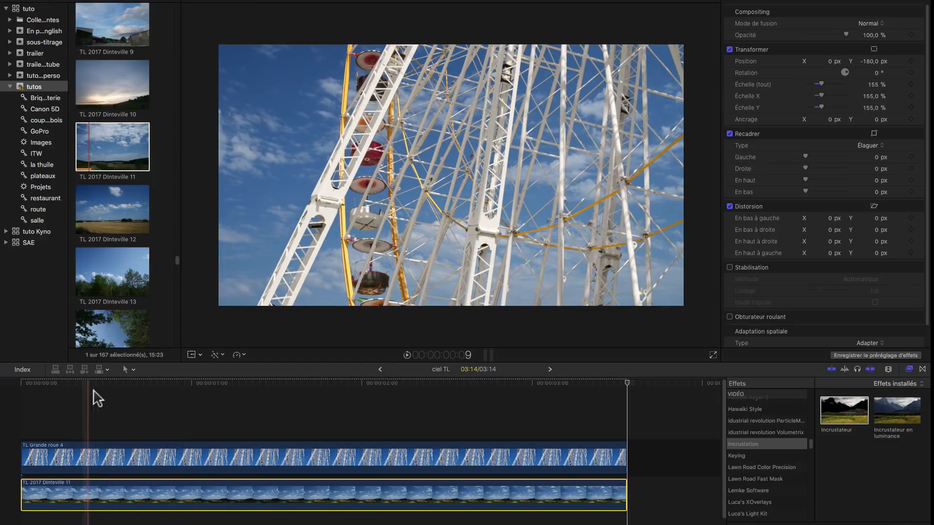
click(250, 383)
- Increase the sky clip's Master saturation with a Roues des couleurs colour correction
click(269, 495)
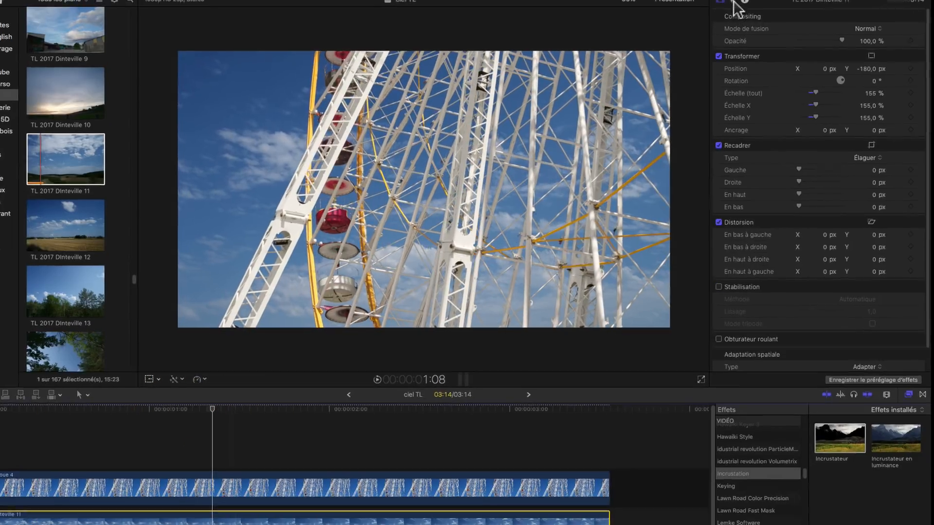
click(702, 10)
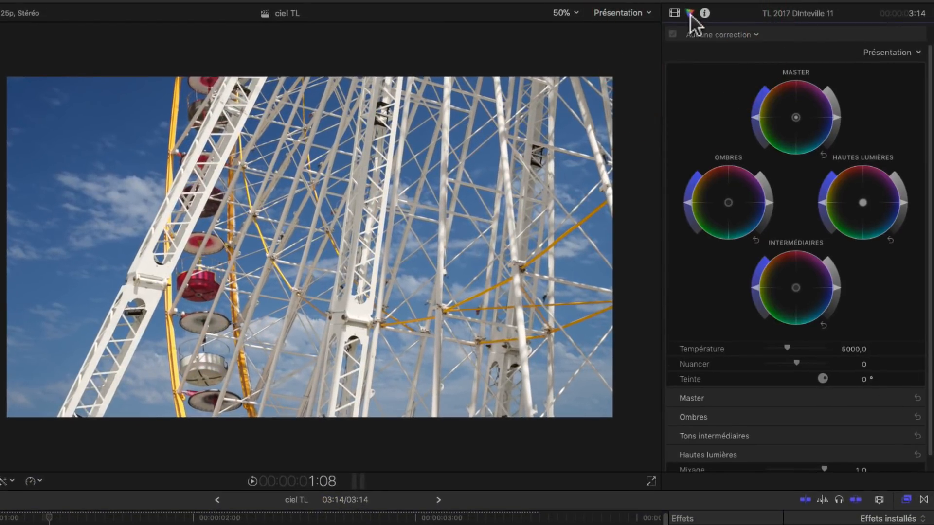
click(753, 116)
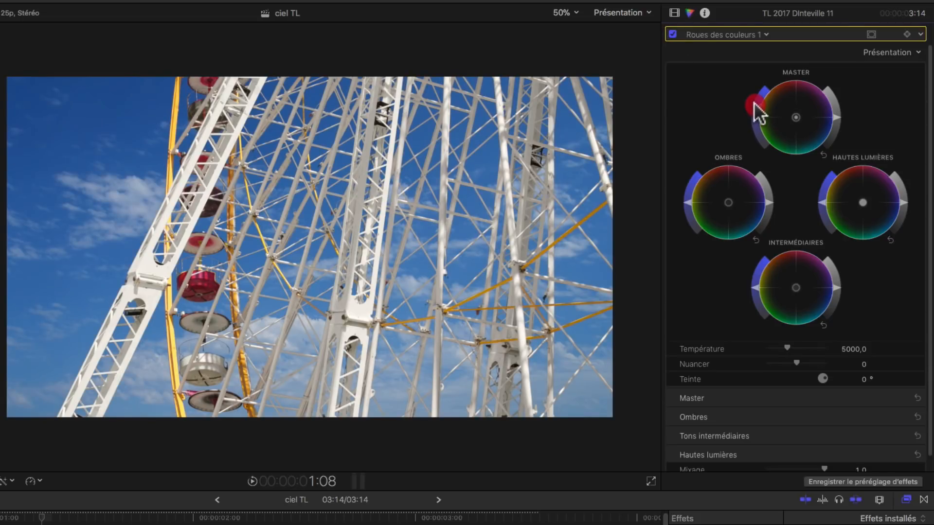
click(754, 102)
- Add a Courbes de couleur correction to the sky clip and shape its luminance into an S-curve with darker shadows and brighter highlights
click(690, 34)
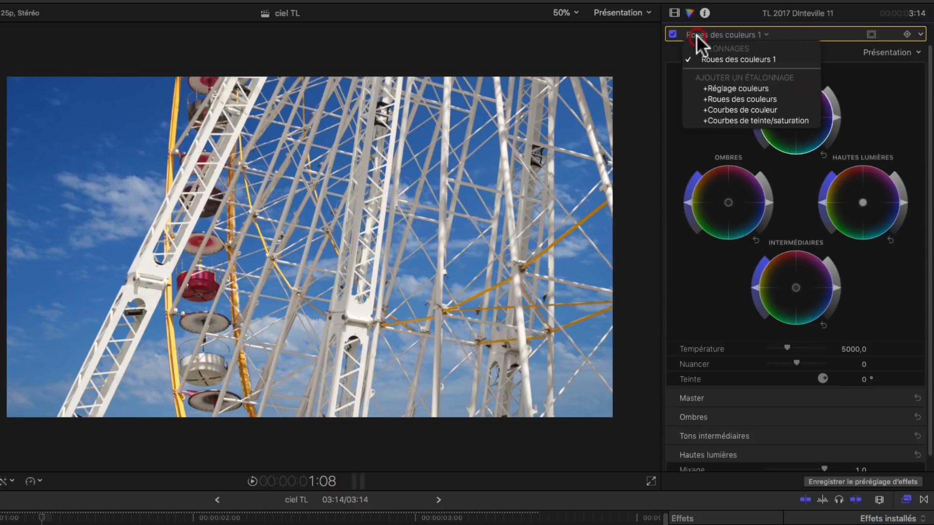
click(722, 109)
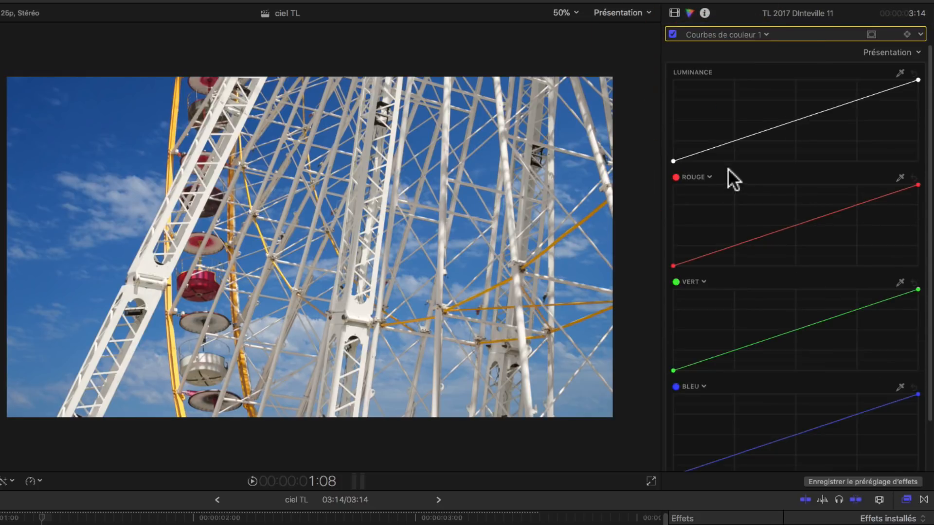
drag(718, 145, 721, 149)
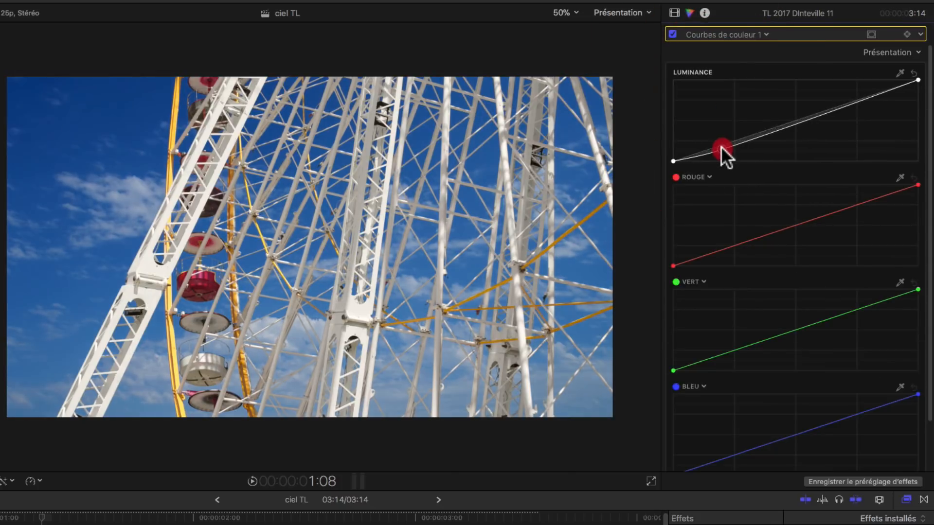
click(846, 99)
drag(846, 100, 846, 96)
drag(718, 152, 724, 152)
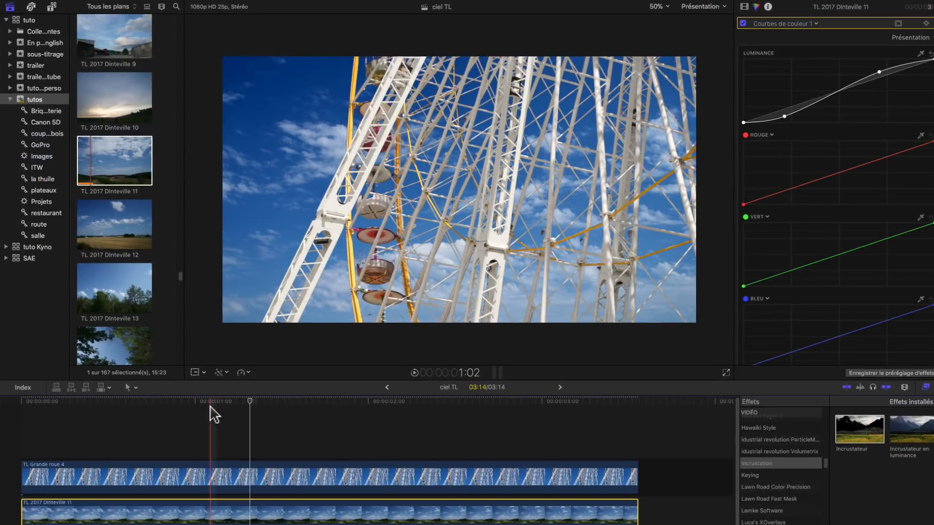
- Set the Incrustateur's Niv. débordement on TL Grande roue 4 to 63,79 % and play the composite from the start
click(249, 469)
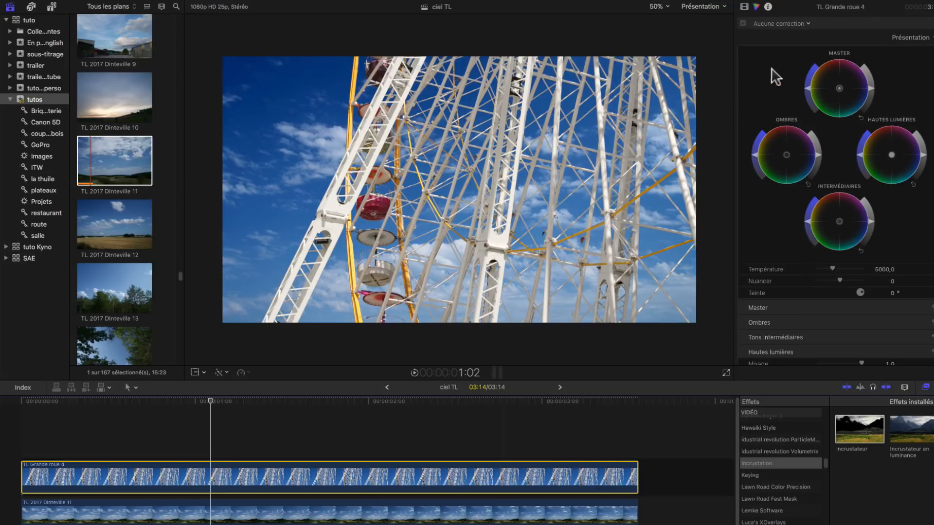
click(272, 469)
click(744, 7)
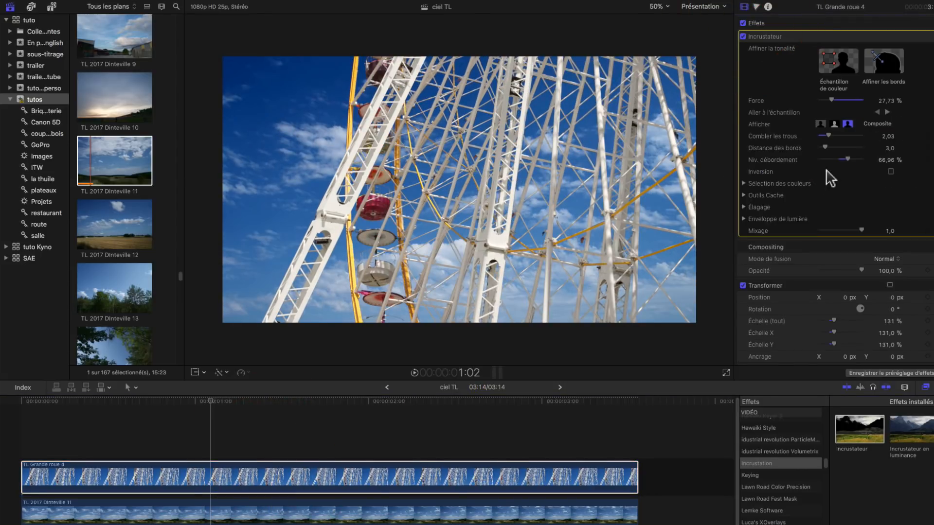
mouse_move(846, 157)
mouse_down()
mouse_move(823, 158)
mouse_move(871, 165)
mouse_move(826, 160)
mouse_move(847, 160)
mouse_up()
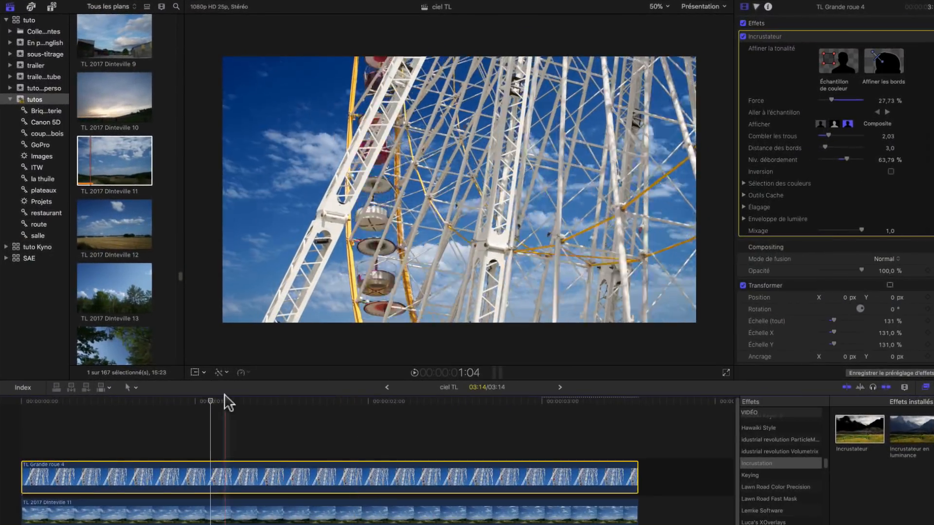
click(5, 436)
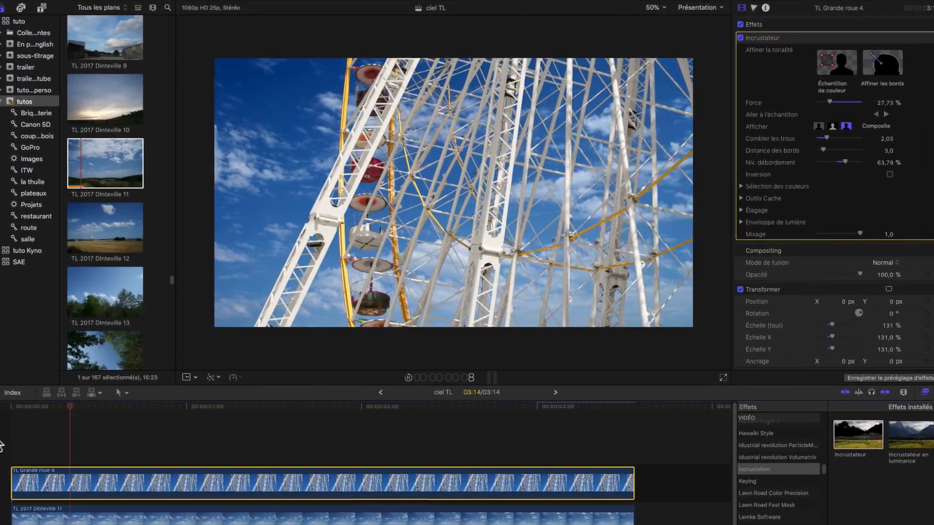
key(space)
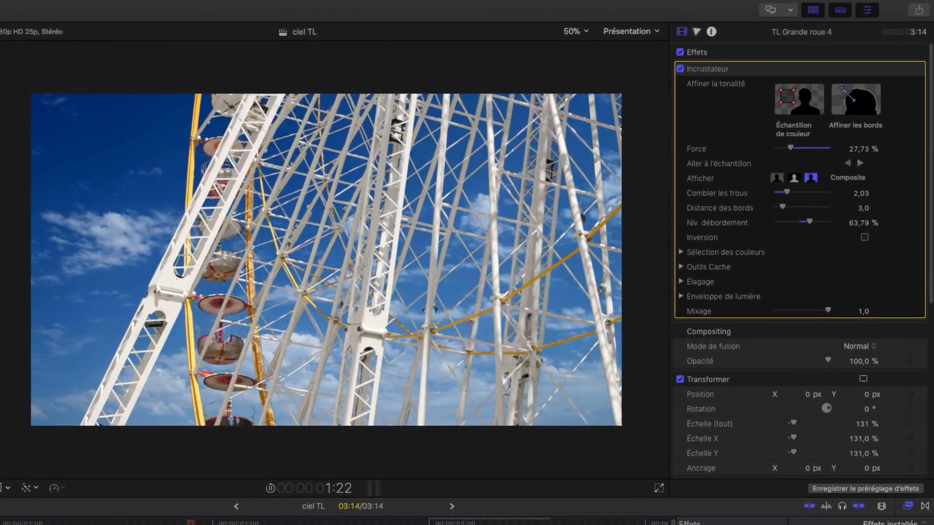